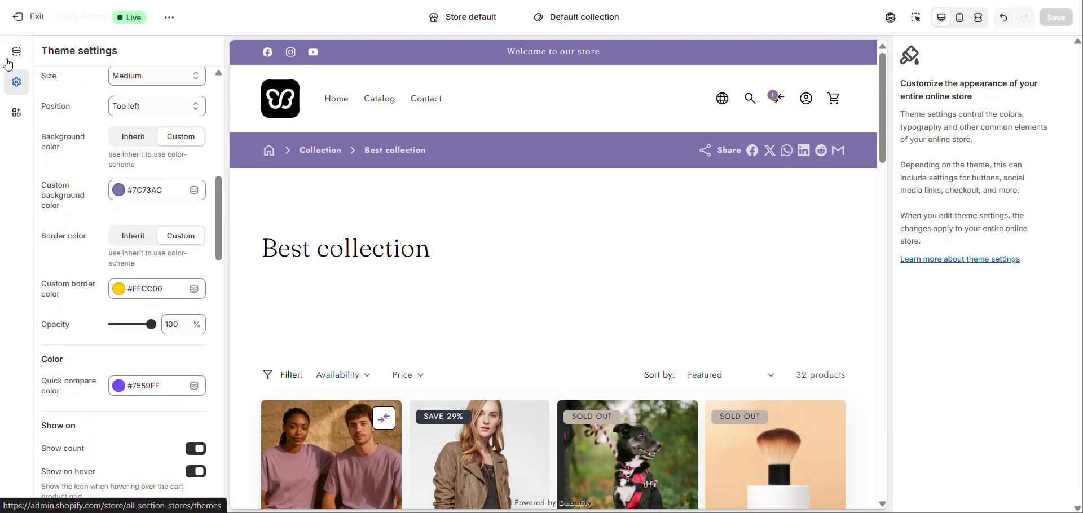
Open the compare drawer in the storefront preview, examine its product comparison table, and close the drawer.
click(776, 100)
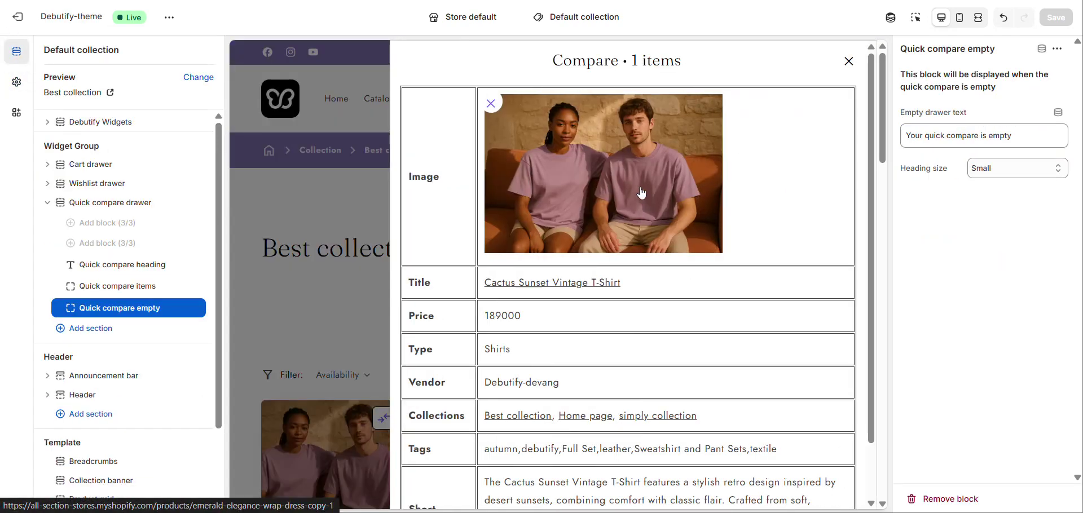
scroll(602, 226, down, 2)
scroll(602, 226, up, 2)
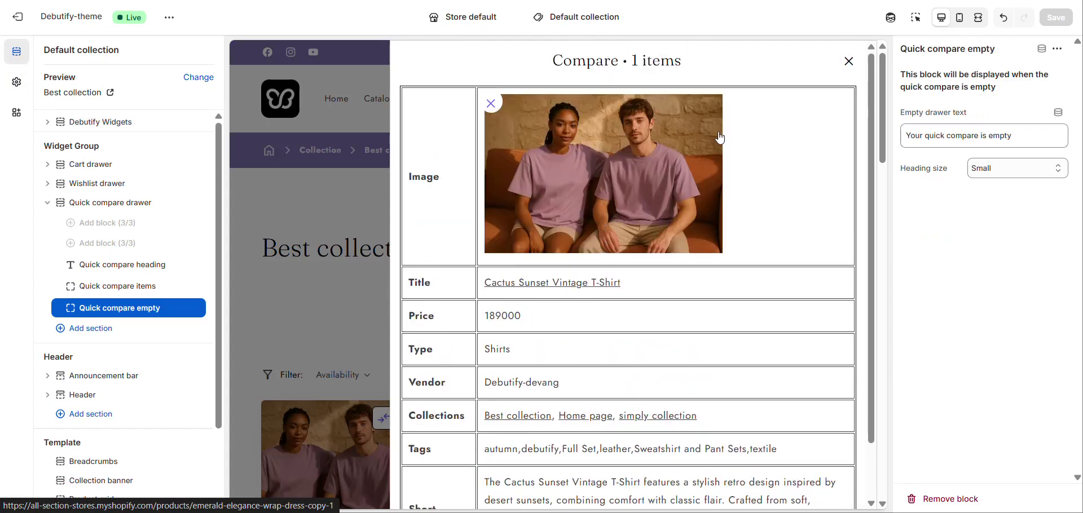
click(848, 61)
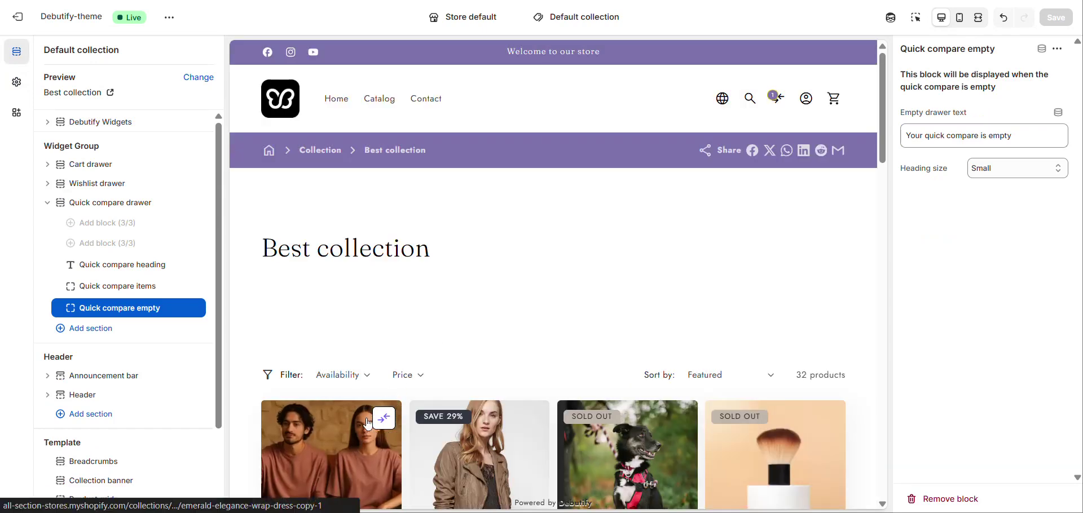
View the Cactus Sunset Vintage T-Shirt product page in the preview and return to the Best collection page.
click(347, 459)
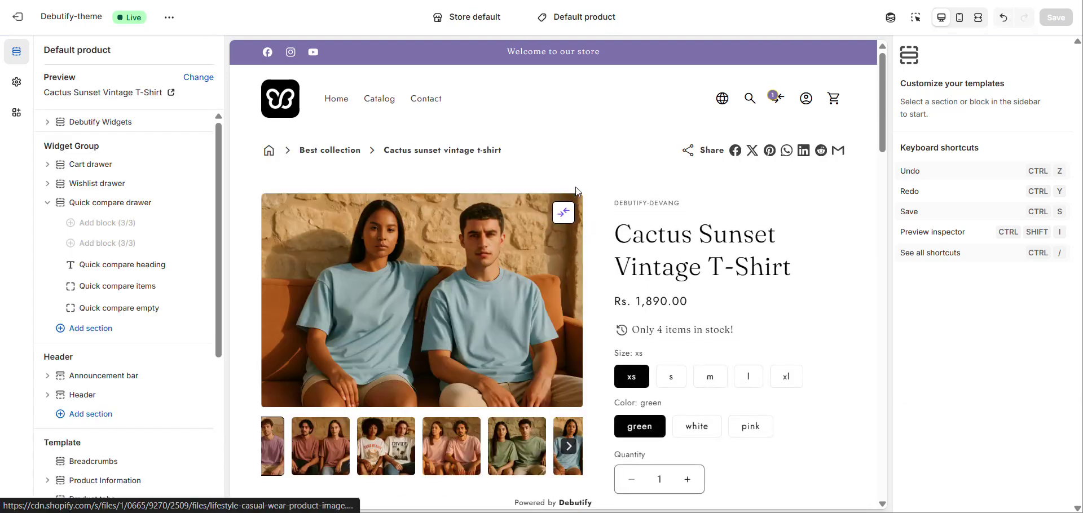
click(339, 152)
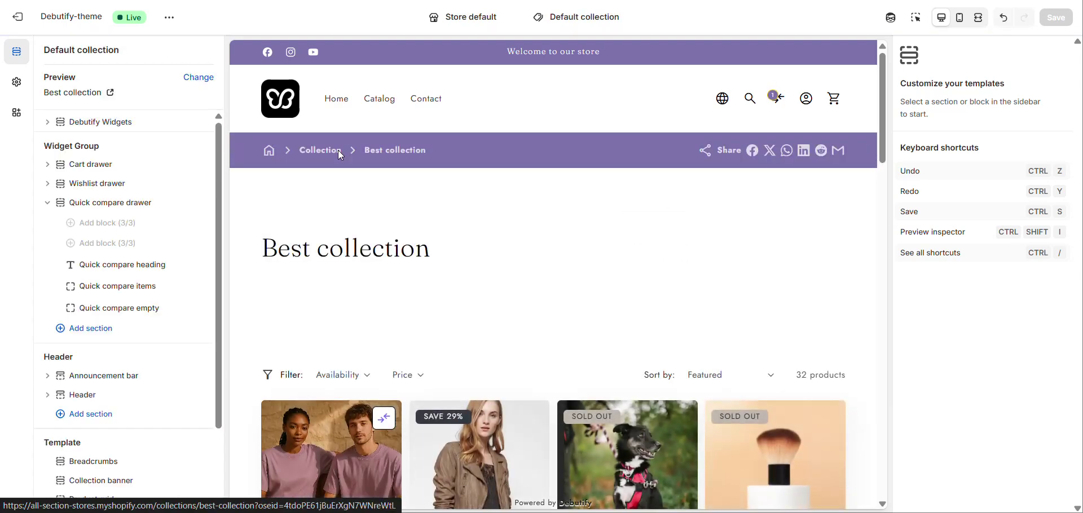
From the Quick compare drawer section's settings, open the Enterprise widgets settings and locate the Quick Compare toggle.
click(46, 204)
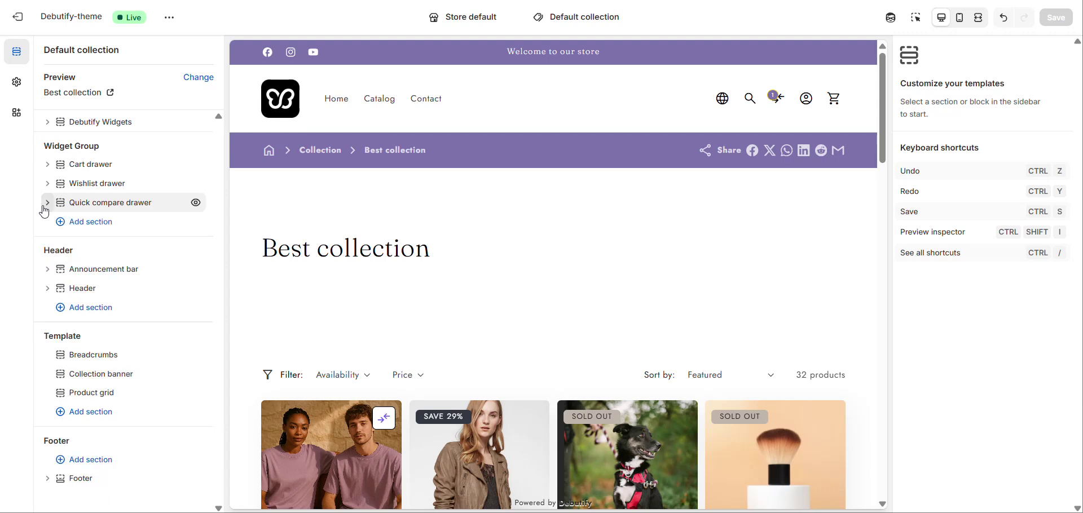
mouse_move(70, 158)
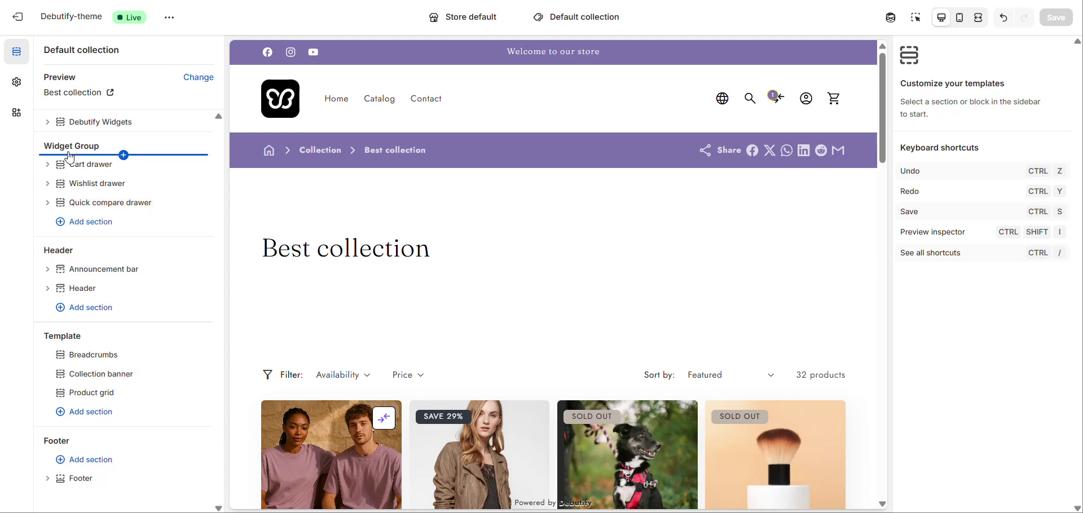
click(85, 203)
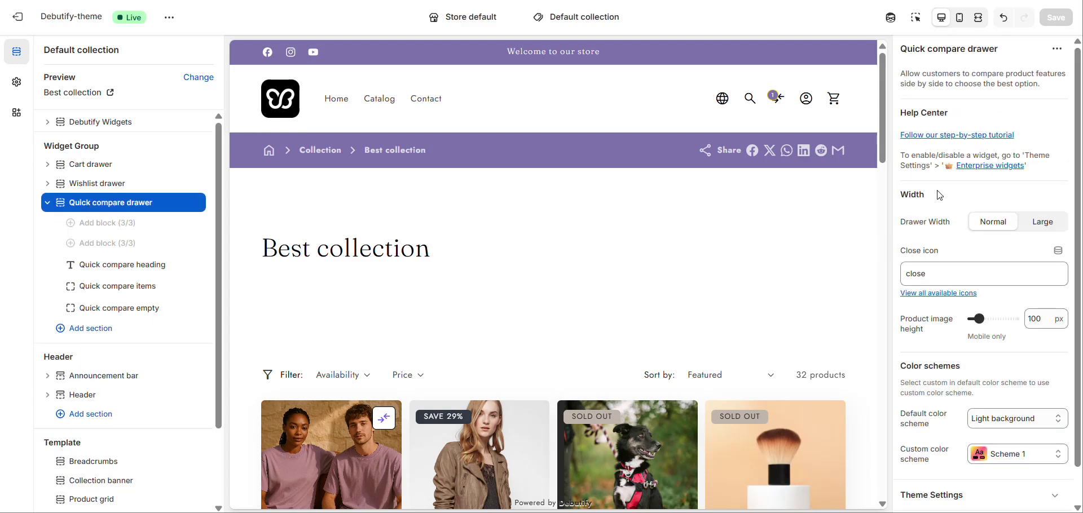
click(980, 166)
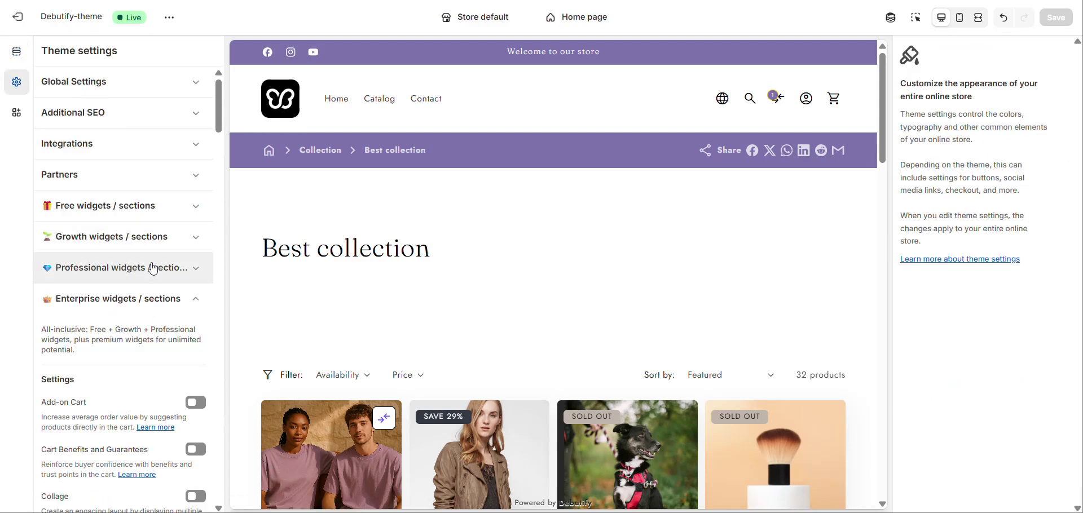
scroll(153, 270, down, 20)
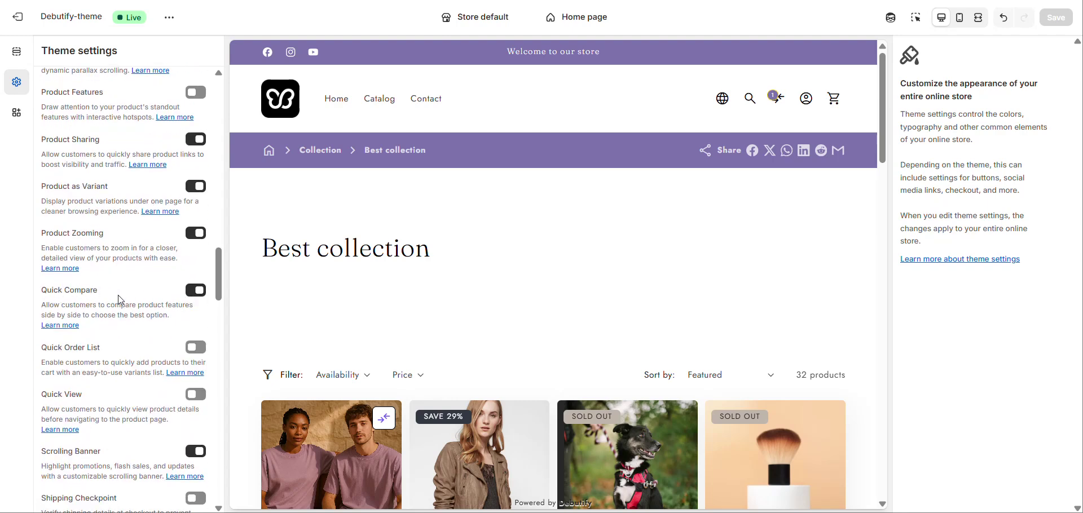
Return to the Quick compare drawer section's settings and show the compare drawer in the preview.
click(11, 55)
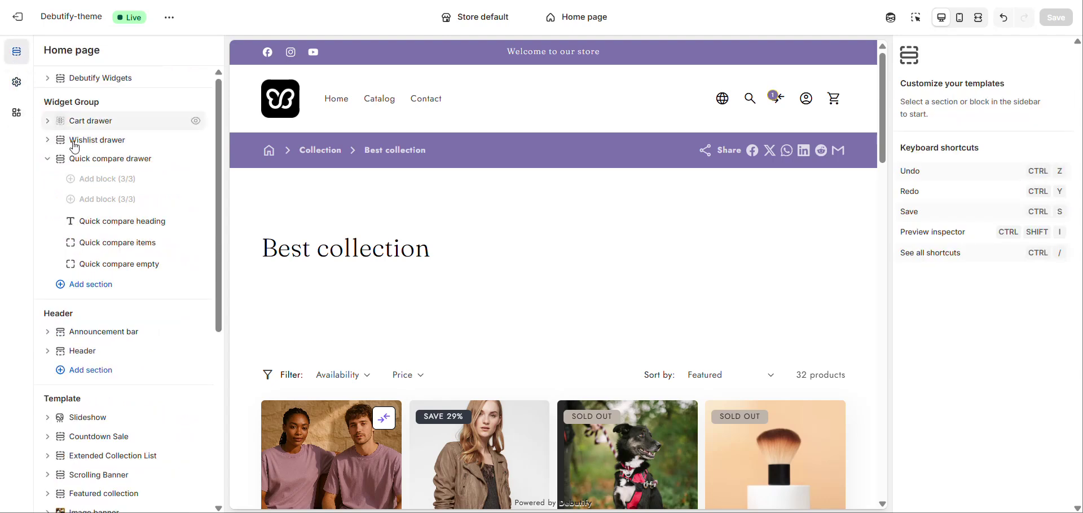
click(97, 159)
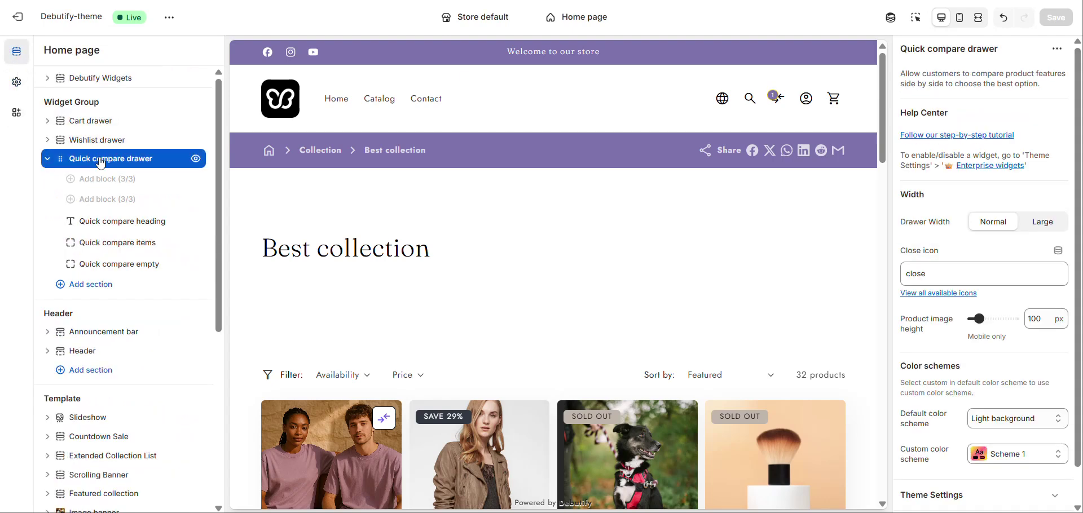
click(776, 99)
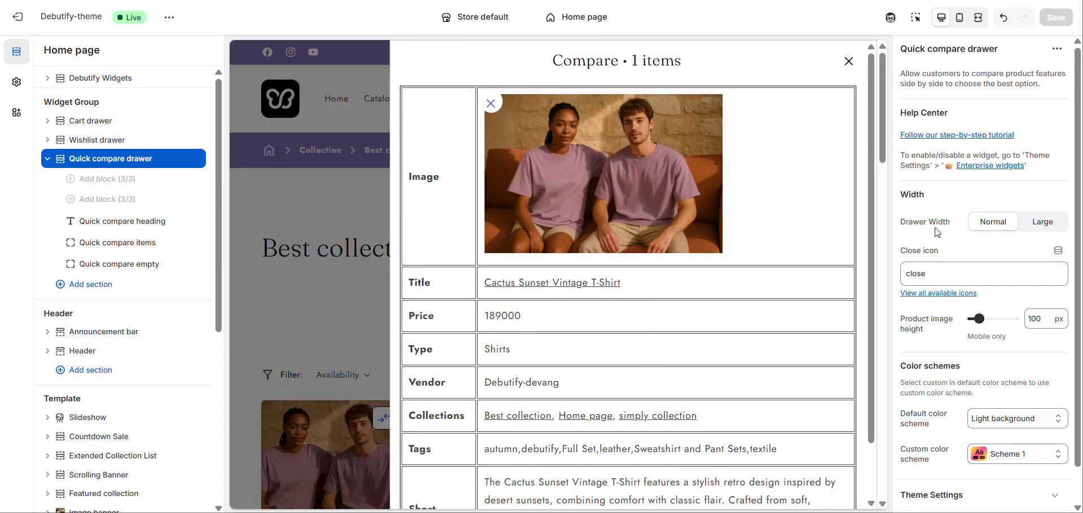
Check the drawer's product image height in the mobile preview and switch back to the desktop preview.
scroll(934, 231, down, 1)
scroll(934, 231, down, 1)
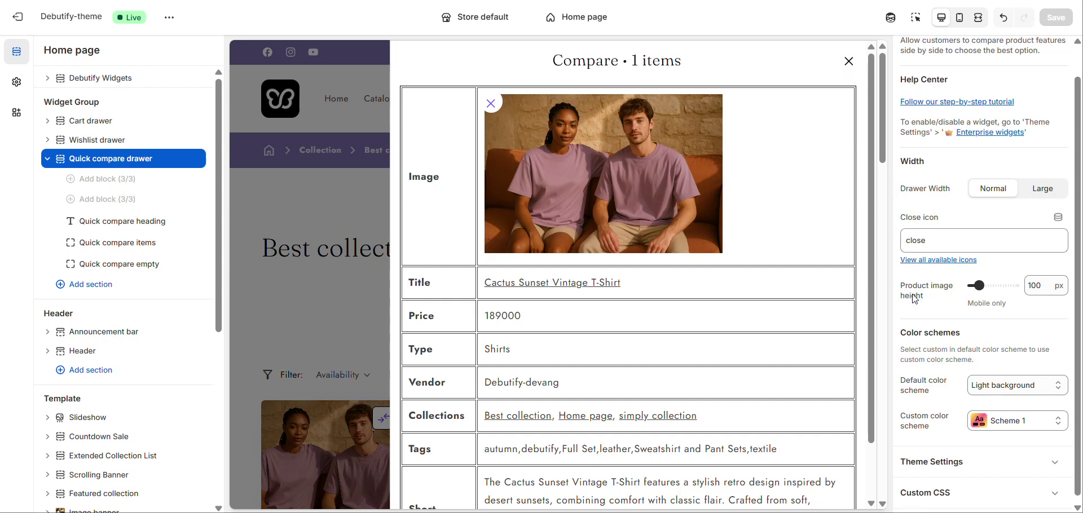
click(958, 19)
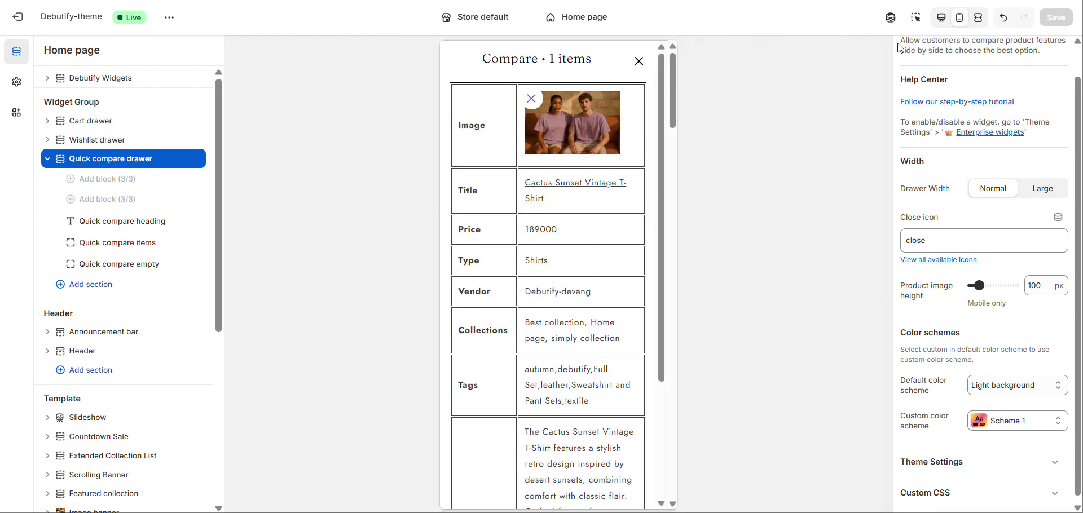
click(941, 22)
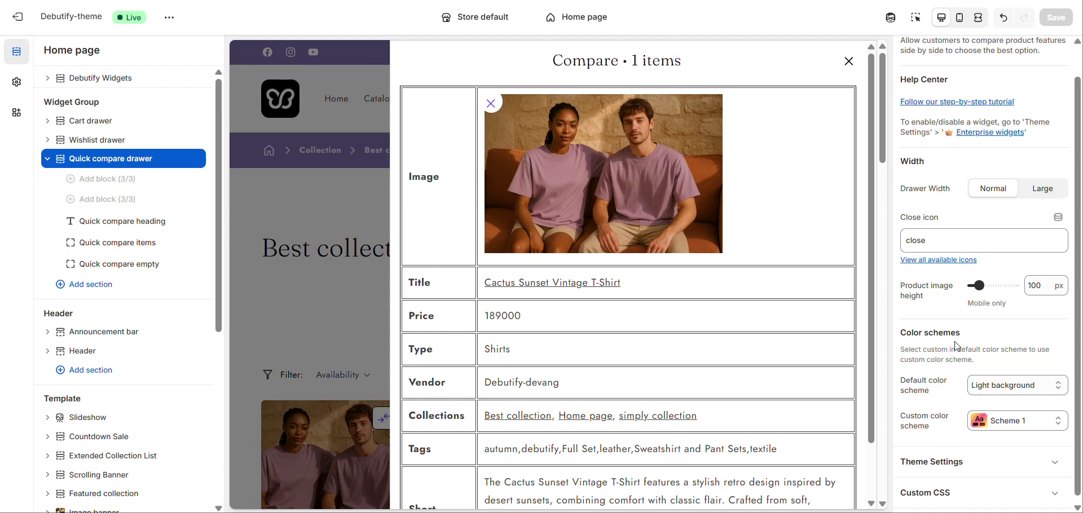
View the default color scheme options for the Quick compare drawer without changing the selection.
click(996, 393)
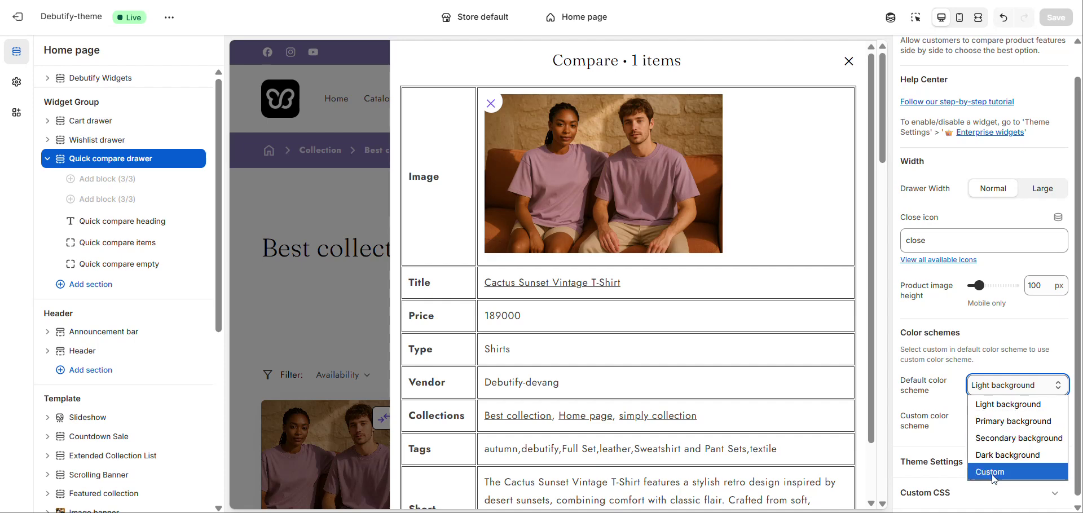
click(900, 447)
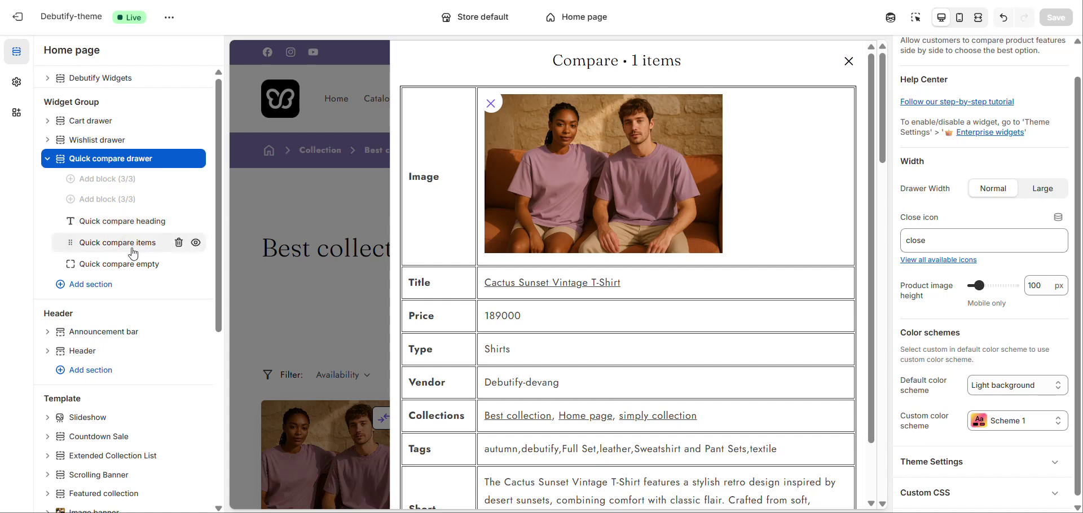
Open the Quick compare heading block and review its text settings and heading size options.
click(128, 229)
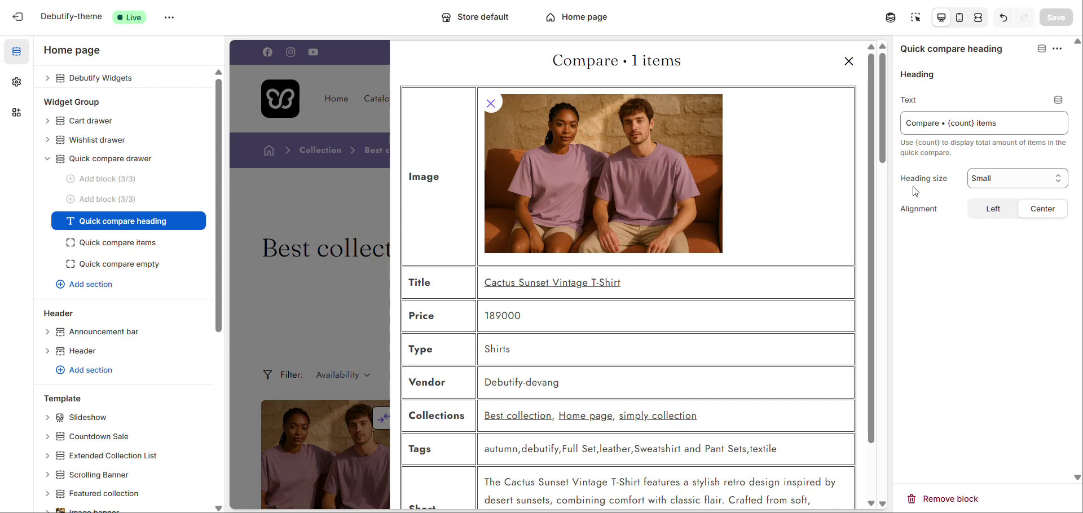
click(992, 178)
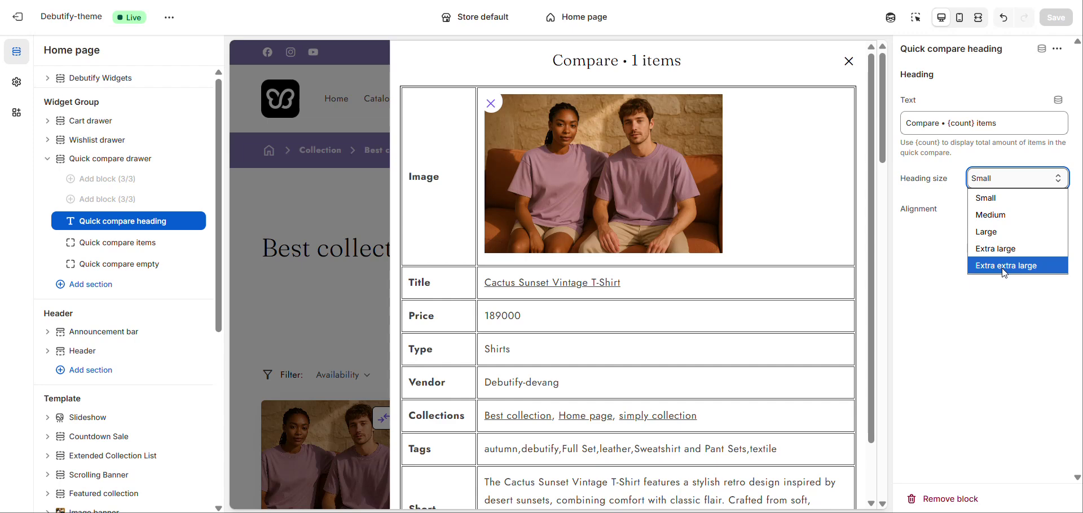
click(911, 225)
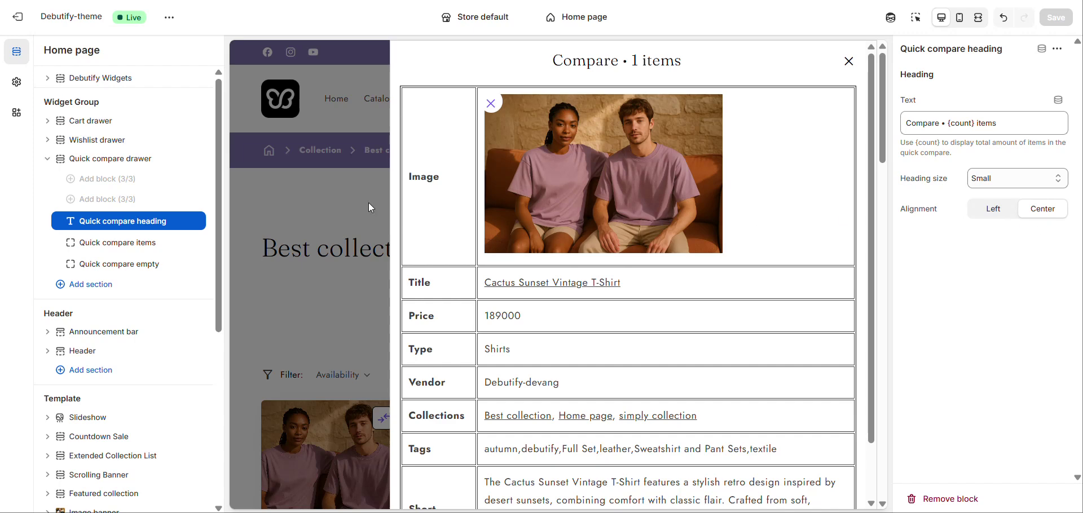
Check the Quick compare items block, and review the Quick compare empty block's text and heading size options.
click(99, 244)
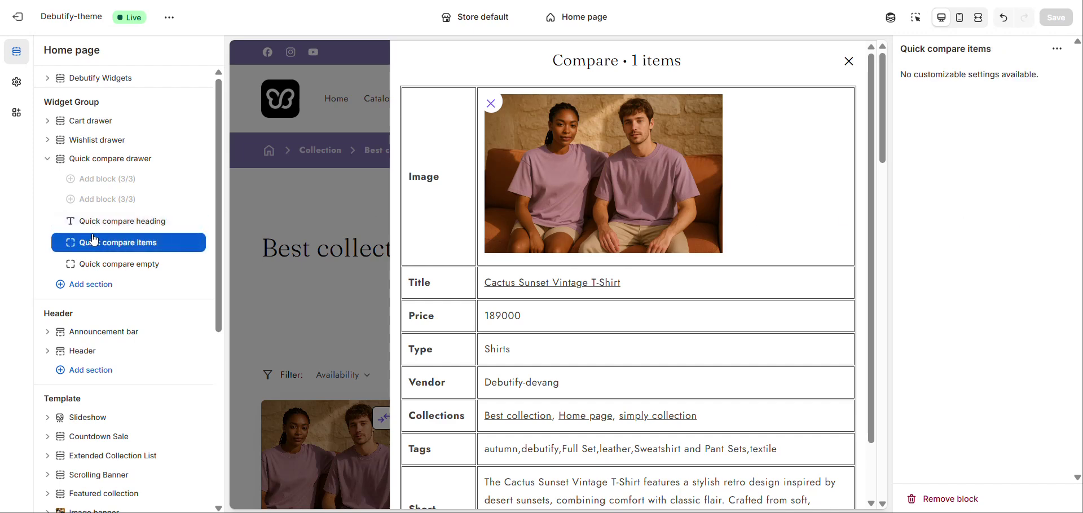
click(130, 267)
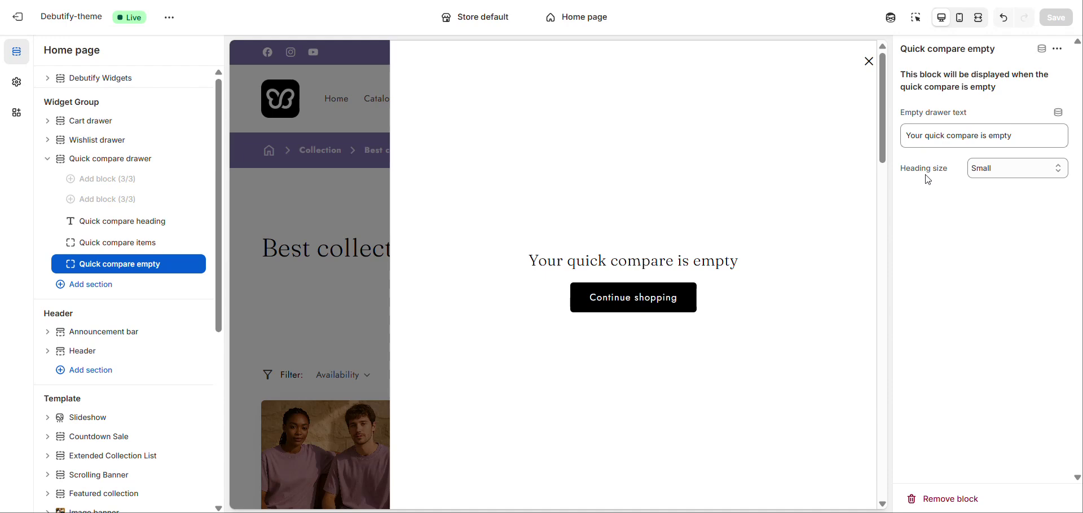
click(981, 172)
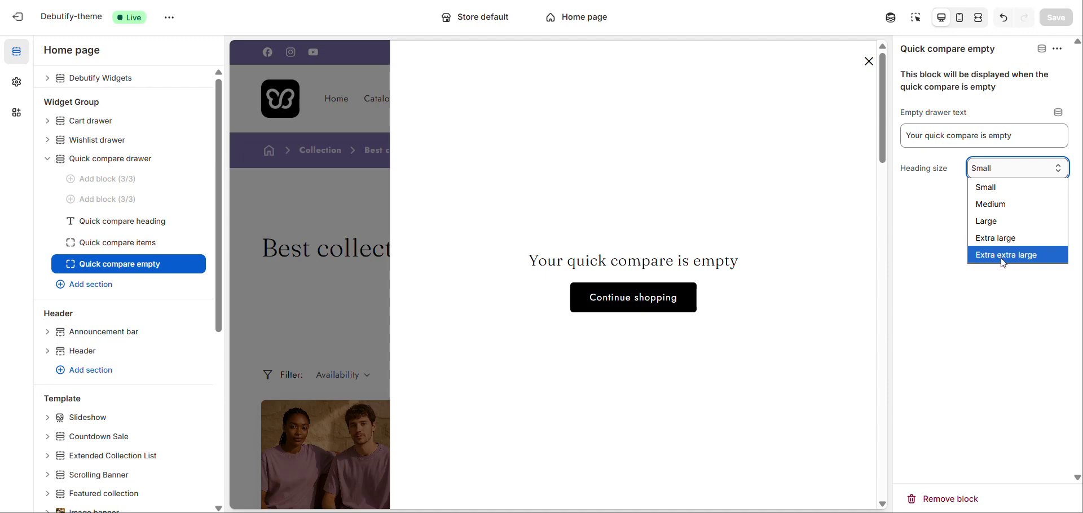
click(928, 265)
Close the compare drawer and add the first two products in the Best collection grid to the comparison.
click(326, 335)
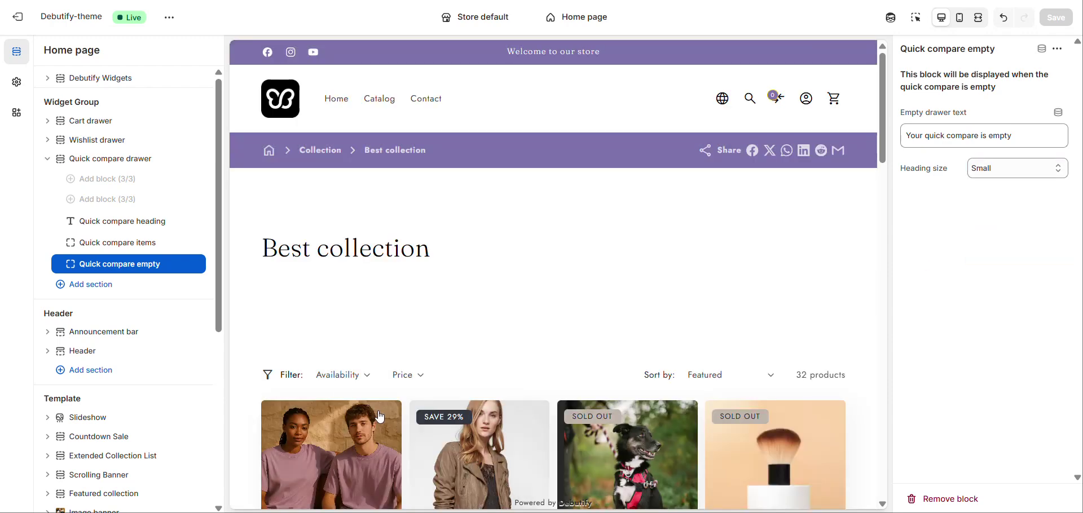
click(532, 418)
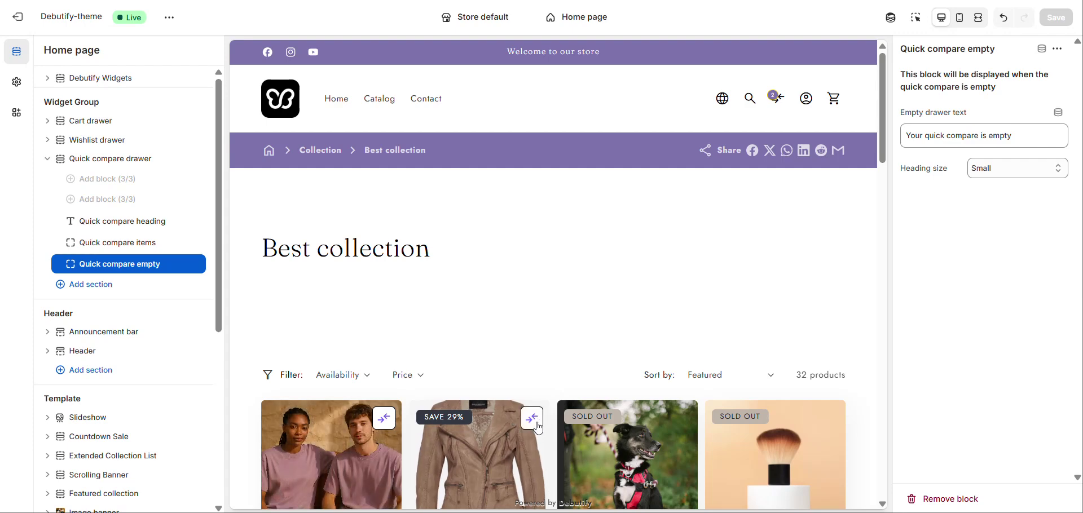
Open the quick compare bubble settings in the theme settings and review the available animation types.
click(17, 82)
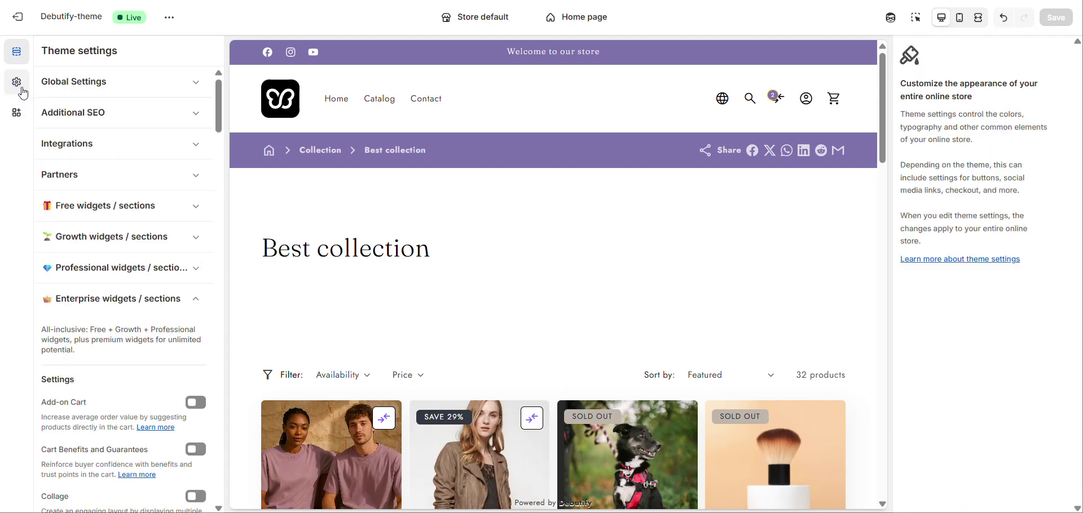
click(153, 394)
scroll(152, 316, down, 7)
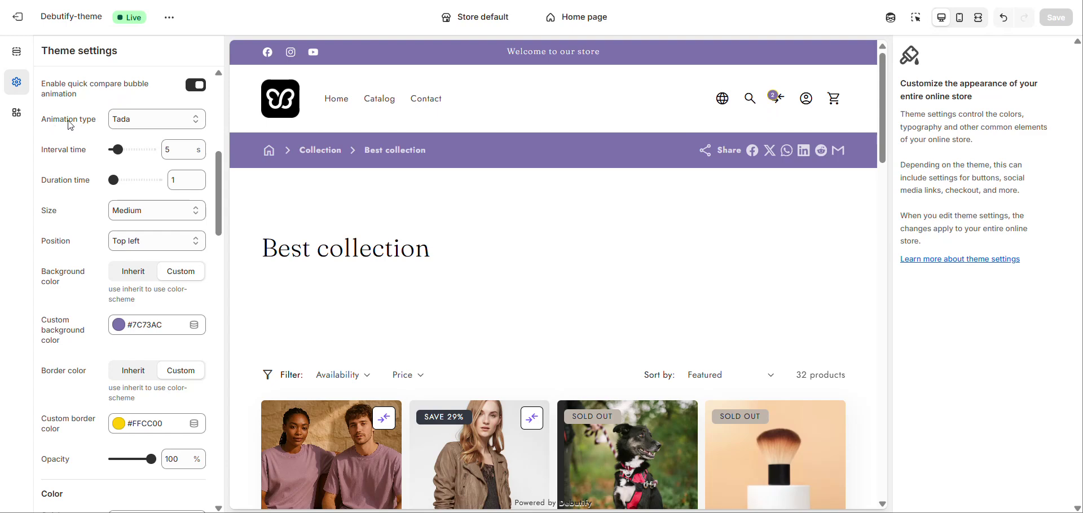
click(117, 118)
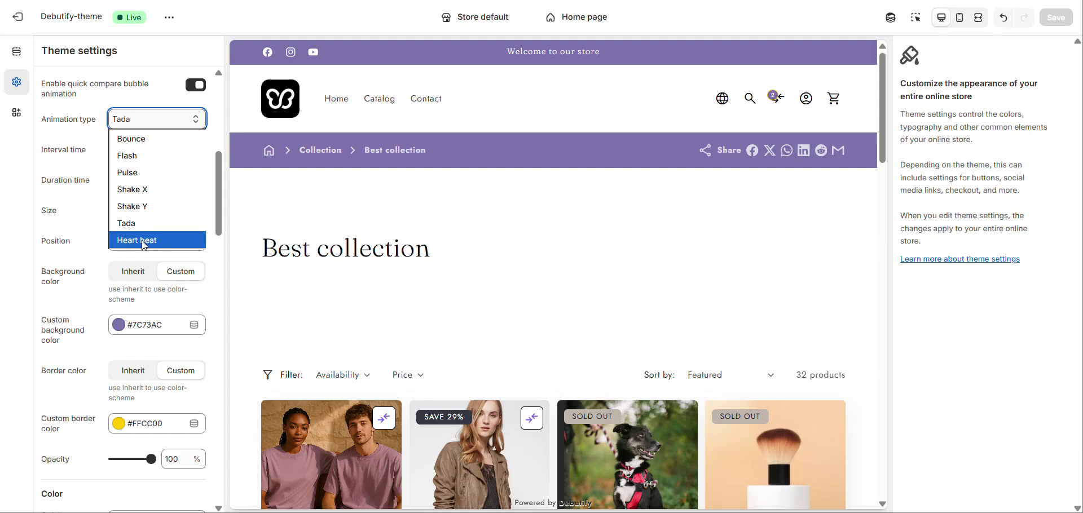
click(44, 158)
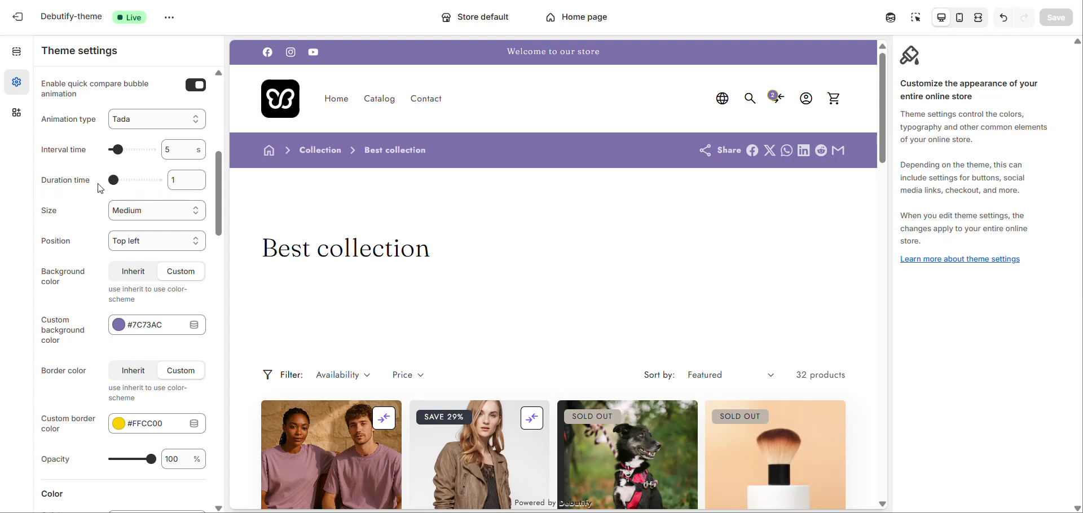
Review the bubble's interval and duration times, and check the available size and position options without changing them.
scroll(72, 174, down, 1)
scroll(73, 175, down, 1)
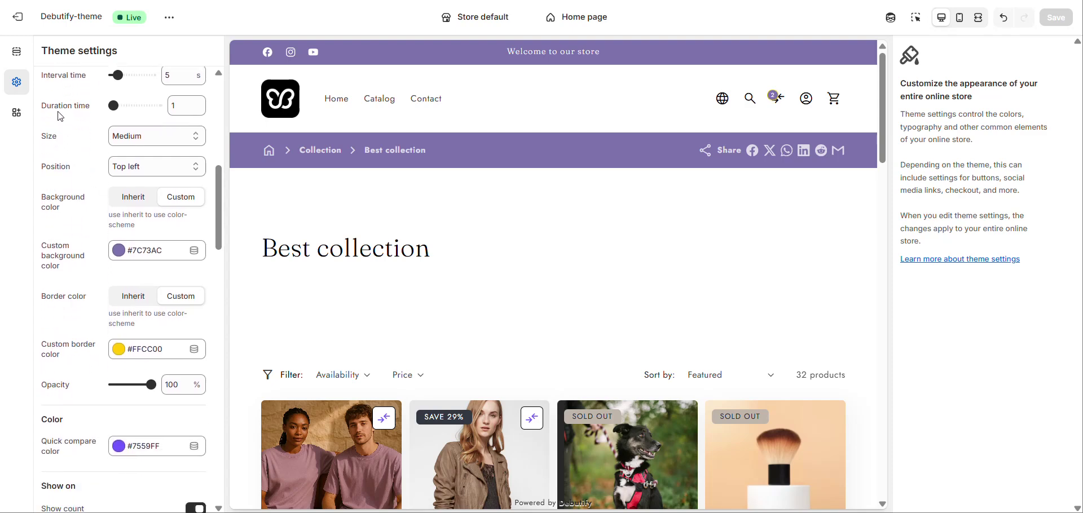
scroll(125, 116, down, 1)
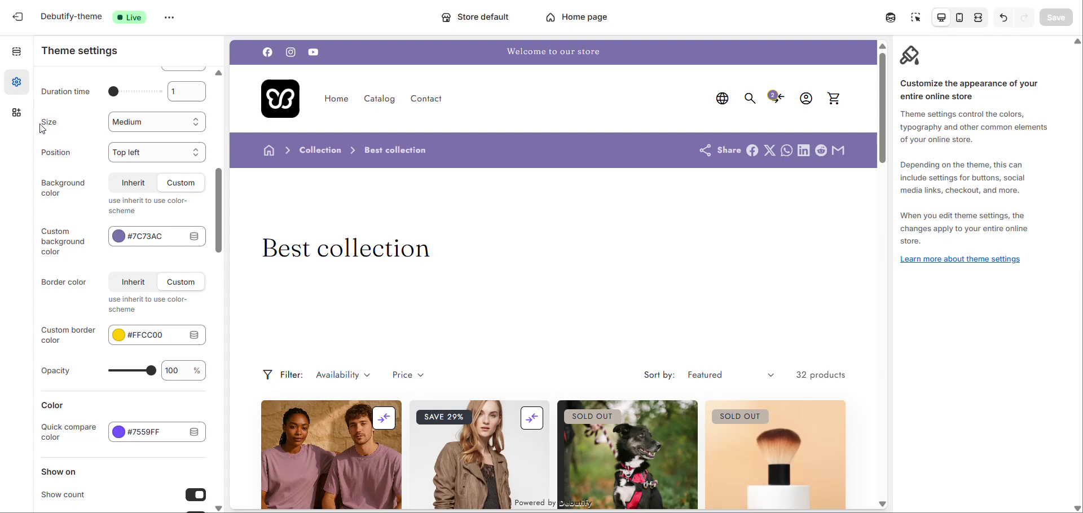
click(129, 125)
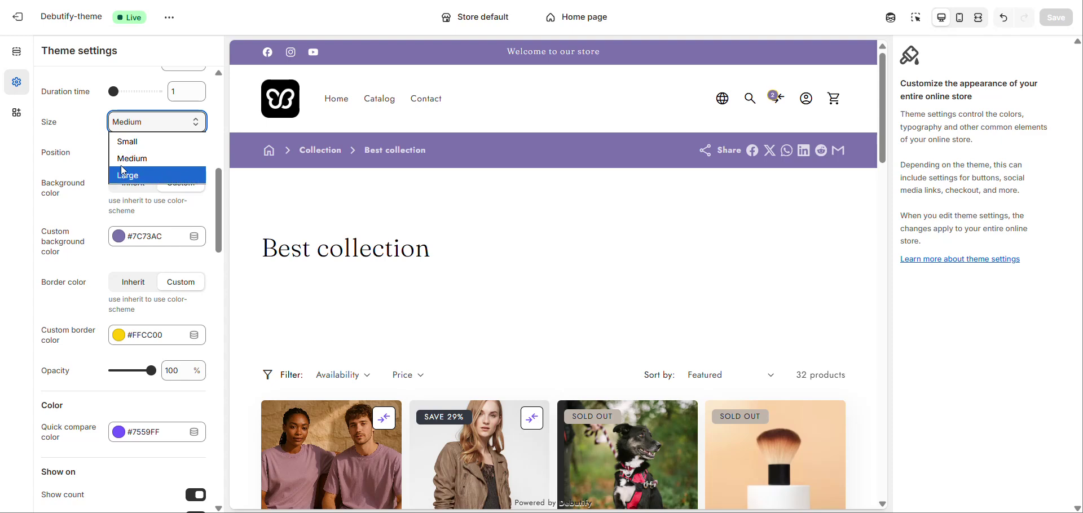
click(64, 167)
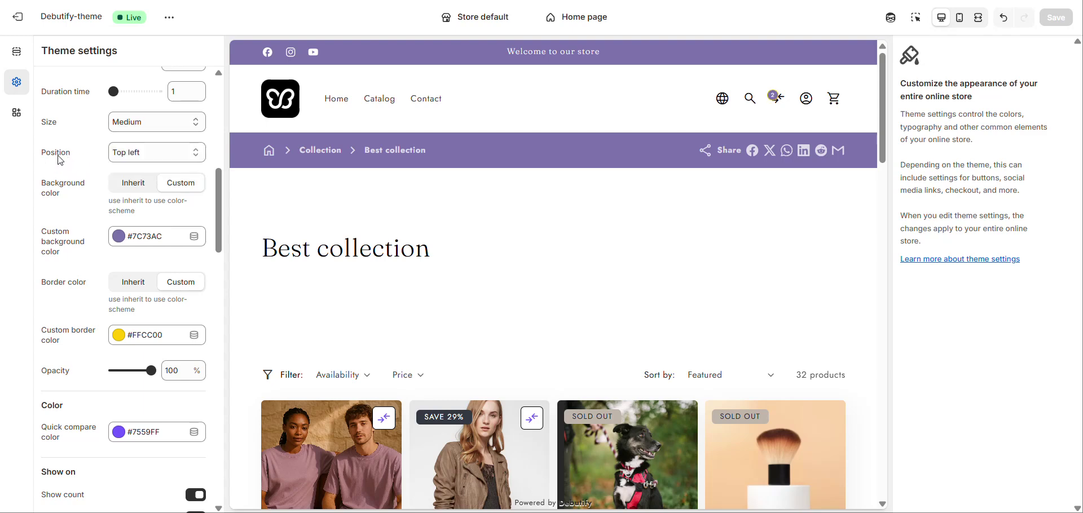
click(122, 158)
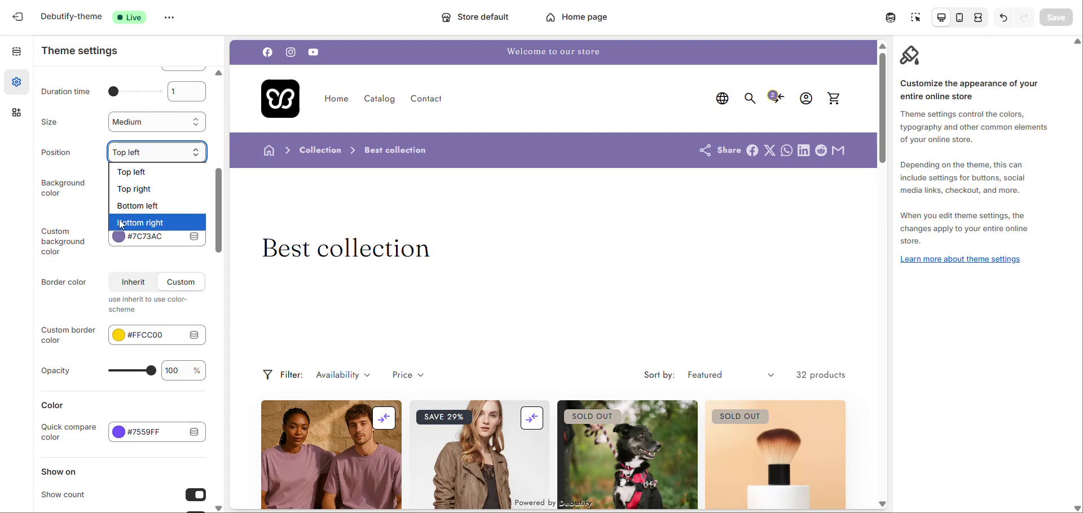
click(52, 204)
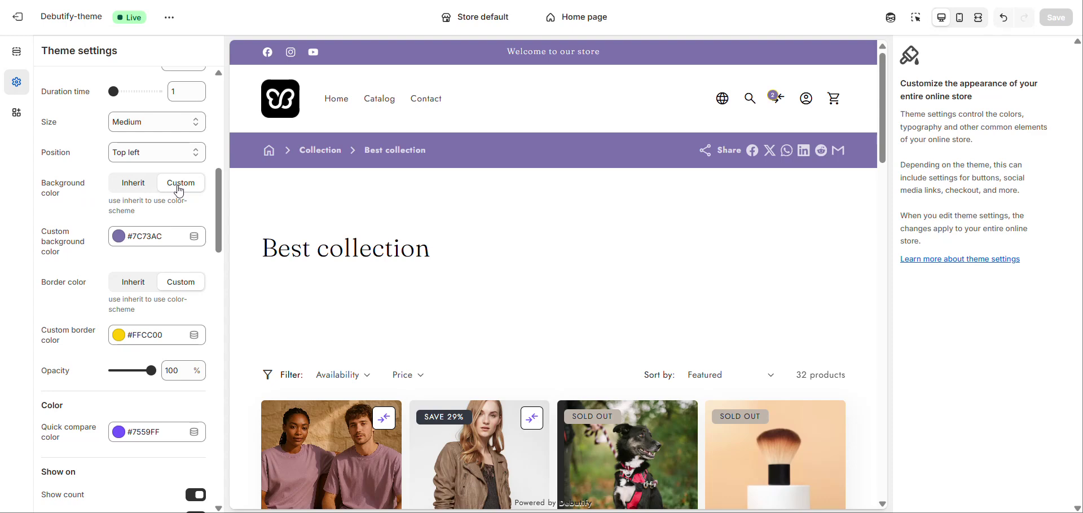
Examine the bubble's background color, border color and opacity settings.
scroll(63, 209, down, 1)
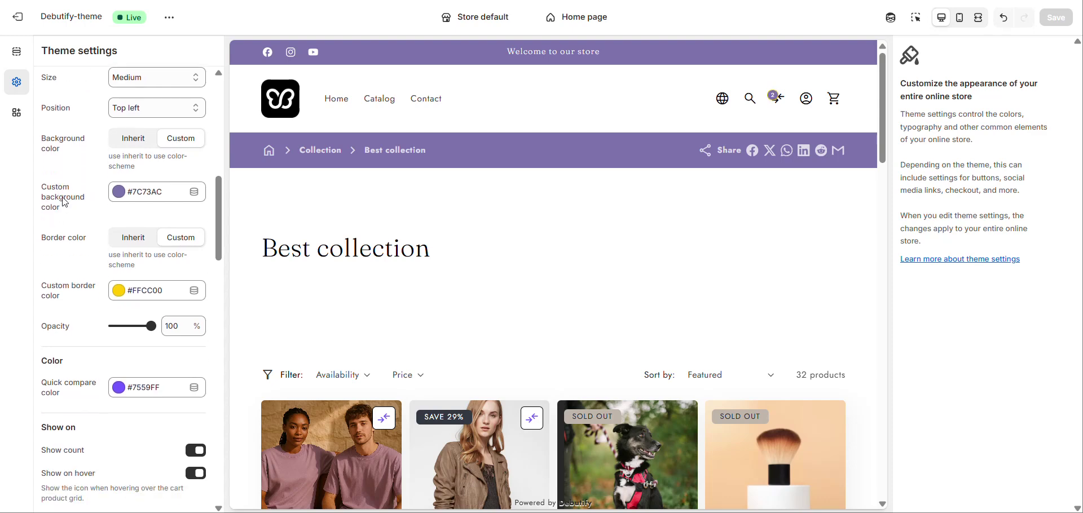
scroll(64, 209, down, 1)
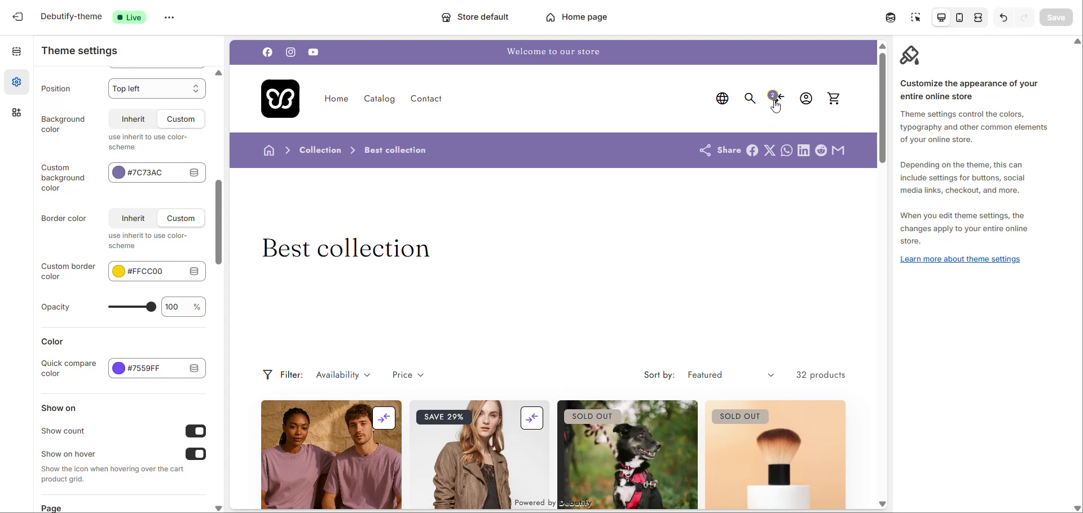
scroll(50, 223, down, 1)
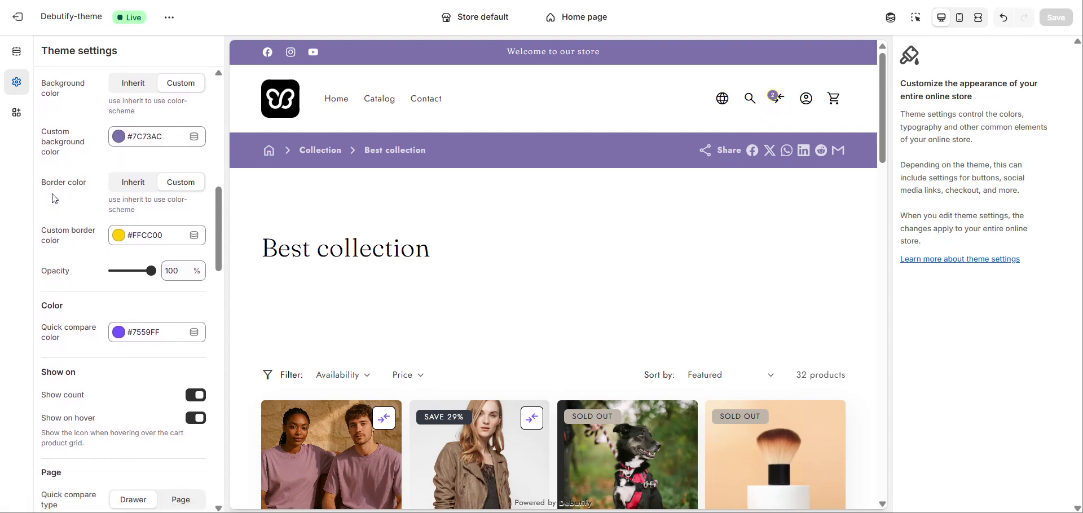
scroll(55, 199, down, 1)
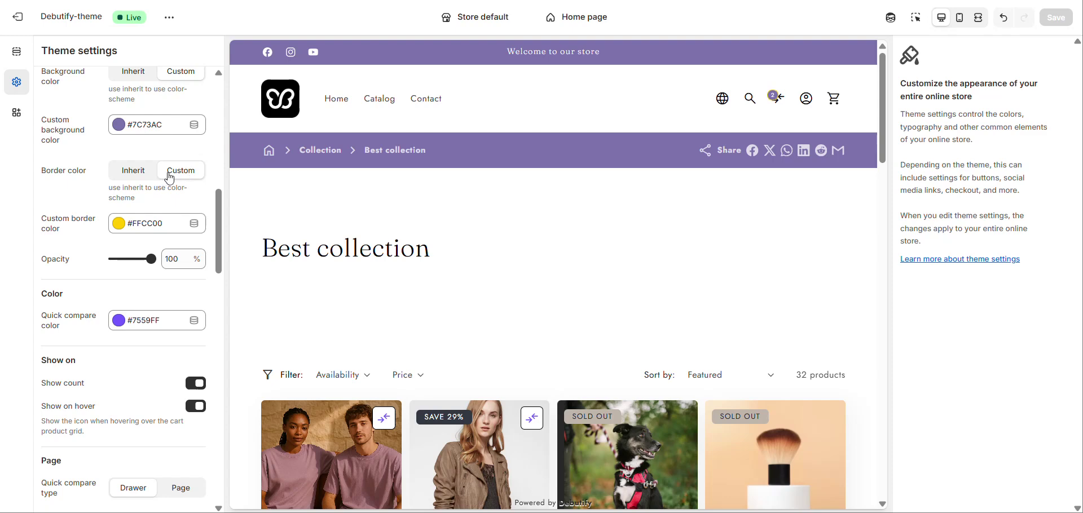
scroll(175, 157, down, 2)
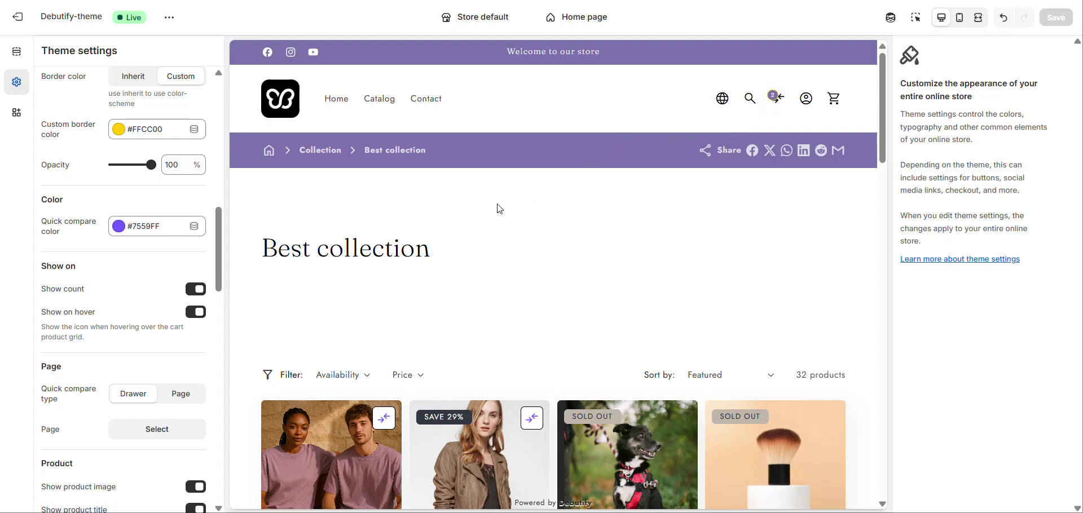
Examine the quick compare color, the count and hover display toggles, and the quick compare type and page settings.
scroll(76, 156, down, 3)
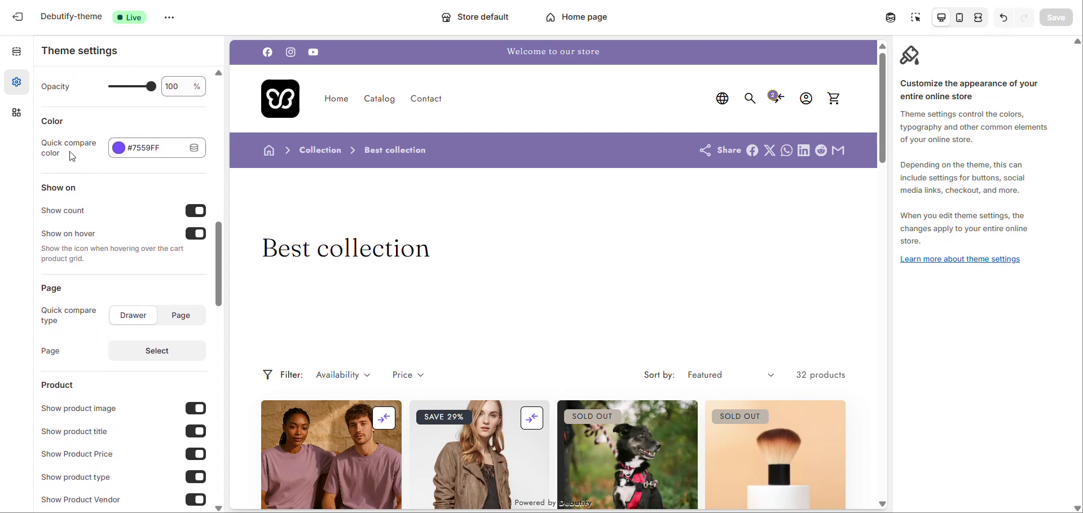
scroll(72, 155, down, 1)
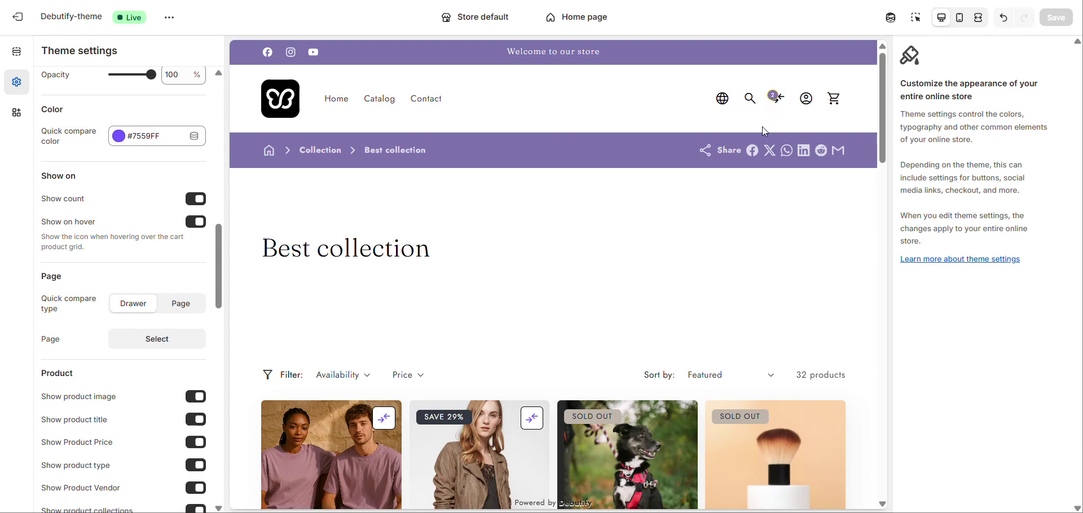
click(722, 99)
scroll(94, 272, down, 5)
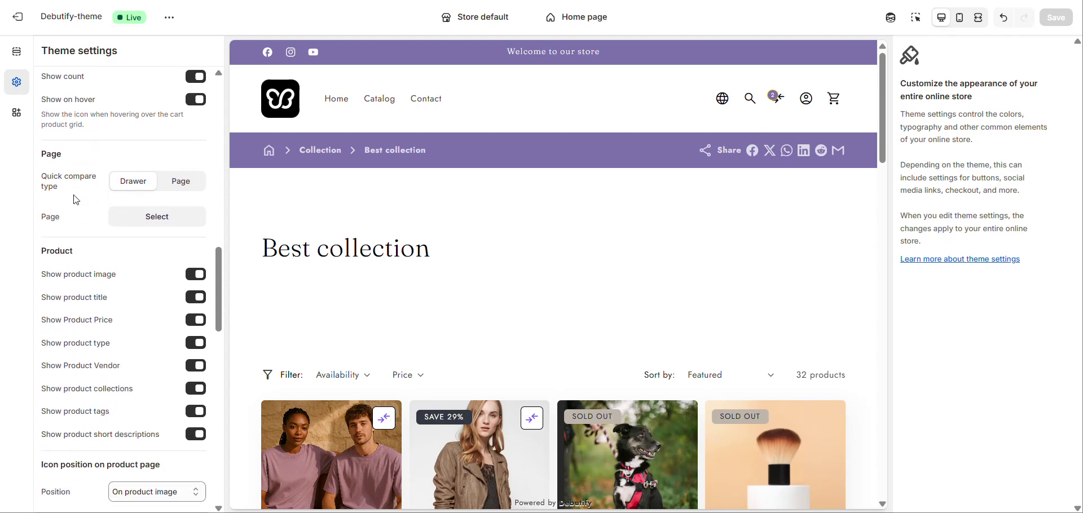
scroll(81, 176, down, 1)
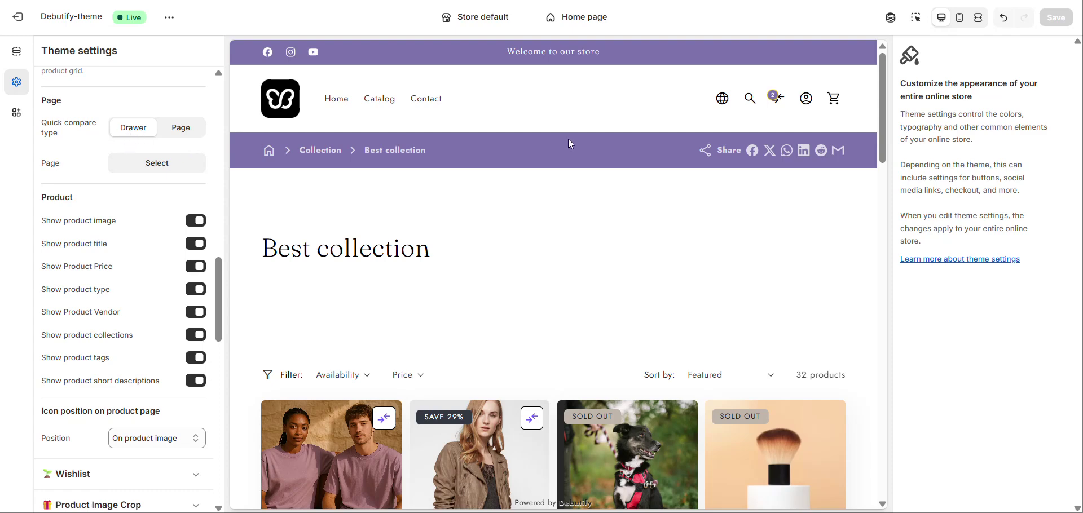
Open the compare drawer in the preview and check its product rows against the product display toggles.
click(775, 101)
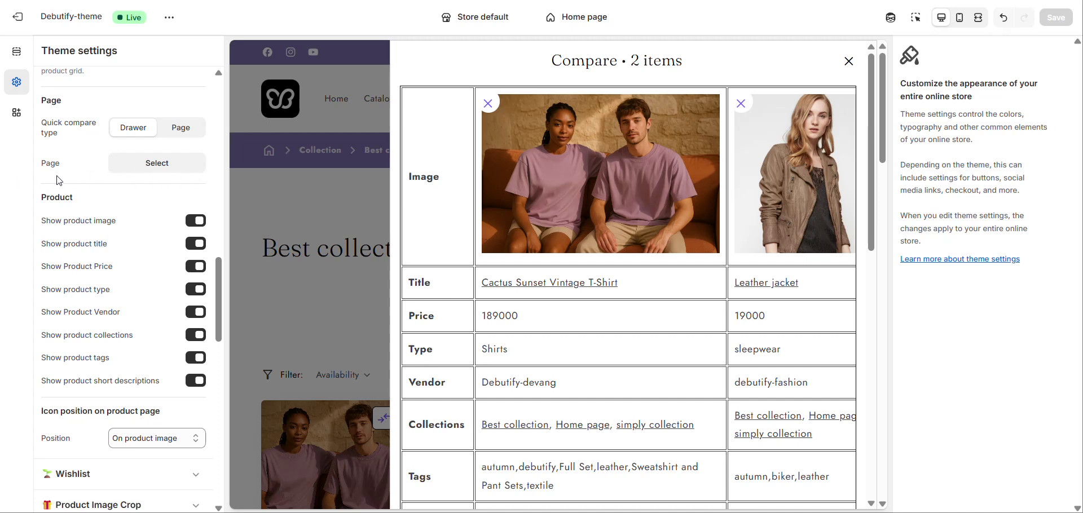
scroll(59, 180, down, 3)
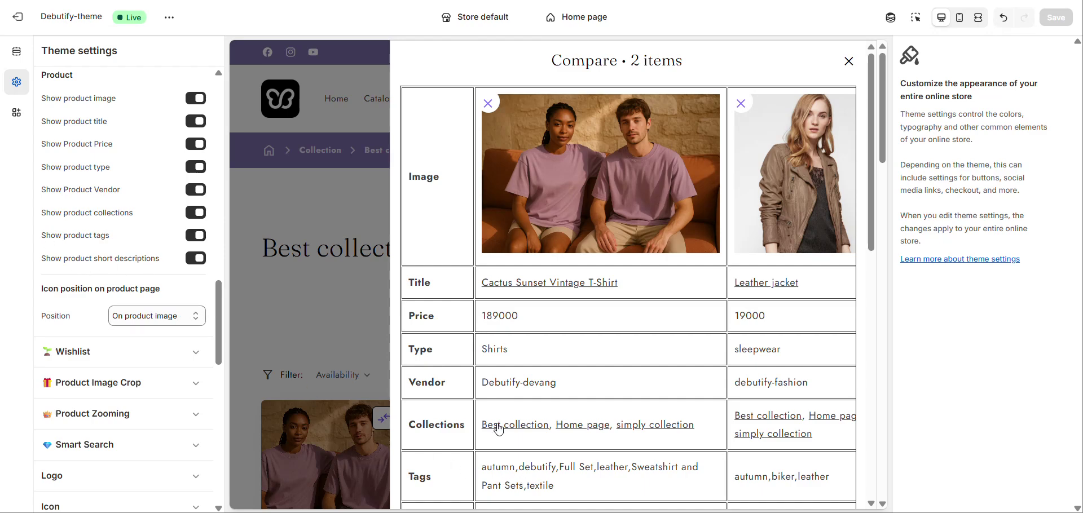
scroll(496, 429, down, 2)
scroll(553, 430, down, 2)
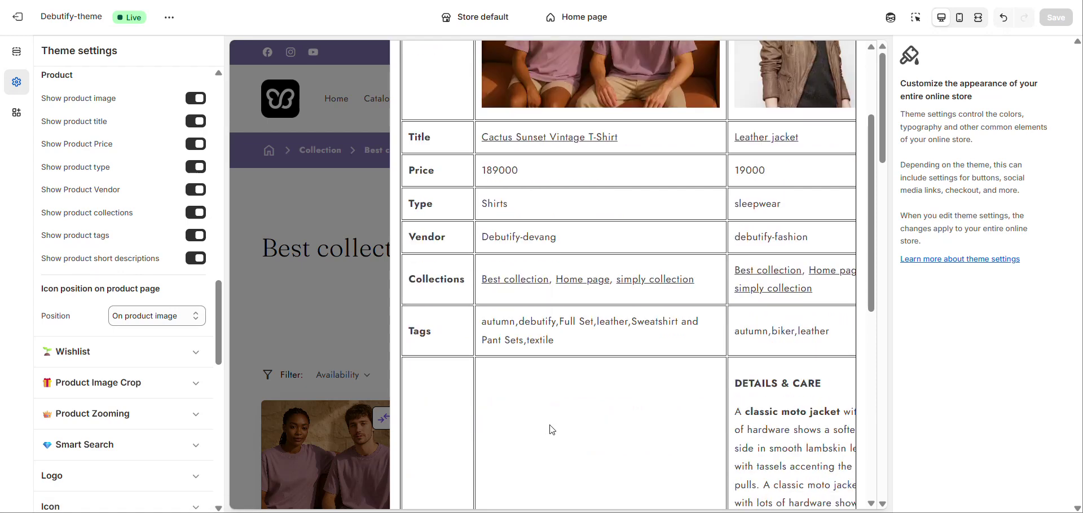
Open the Cactus Sunset Vintage T-Shirt product page and review the icon position options for product pages.
click(252, 408)
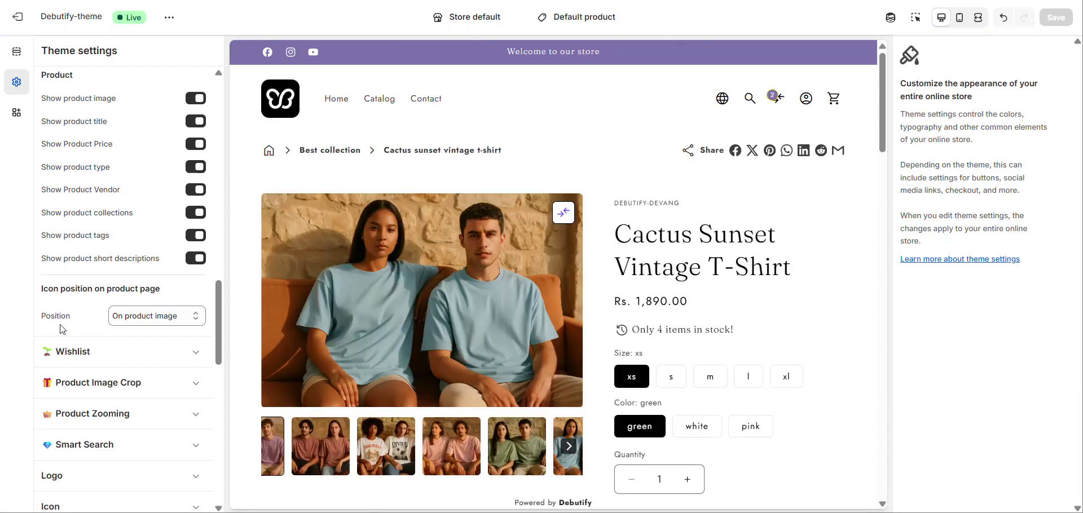
click(132, 321)
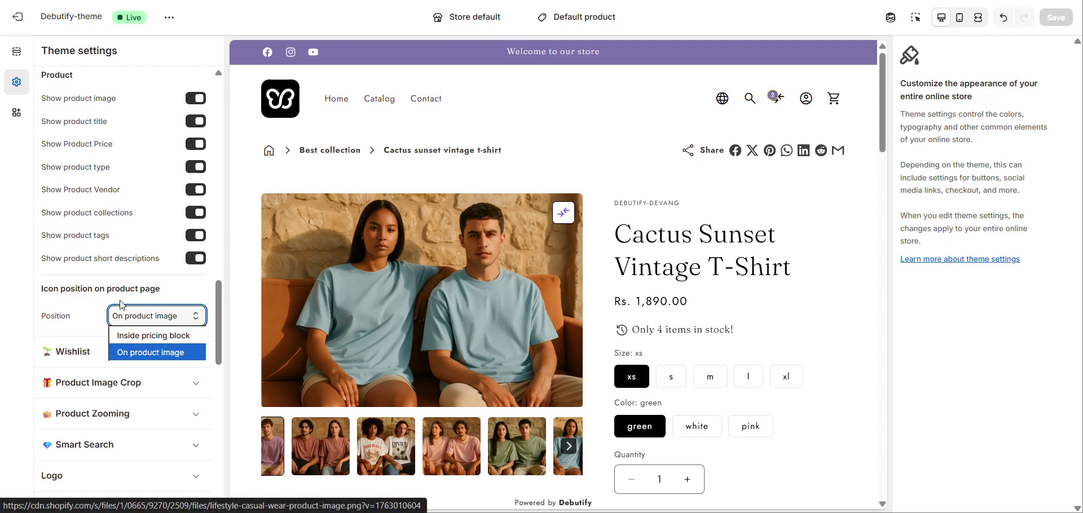
click(72, 328)
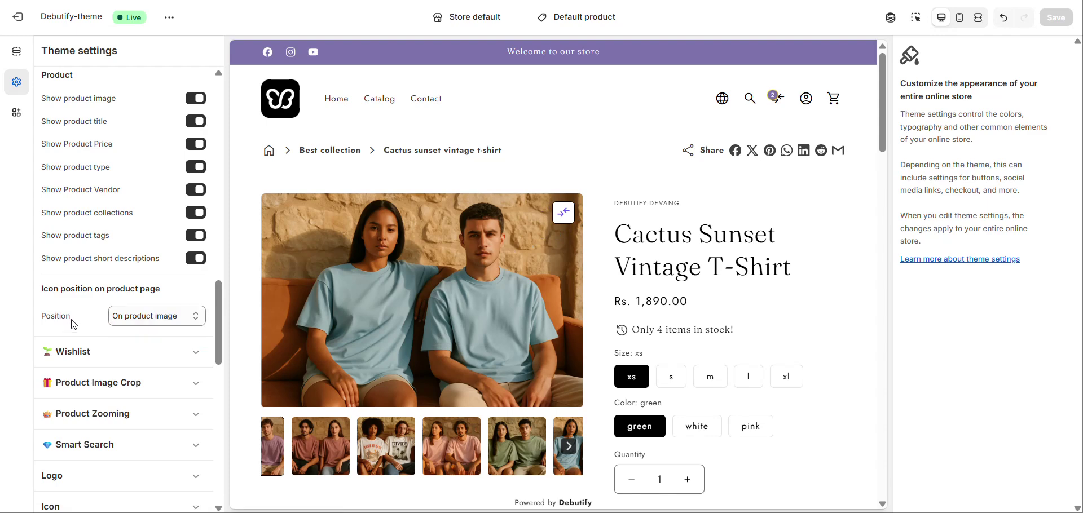
scroll(104, 262, up, 3)
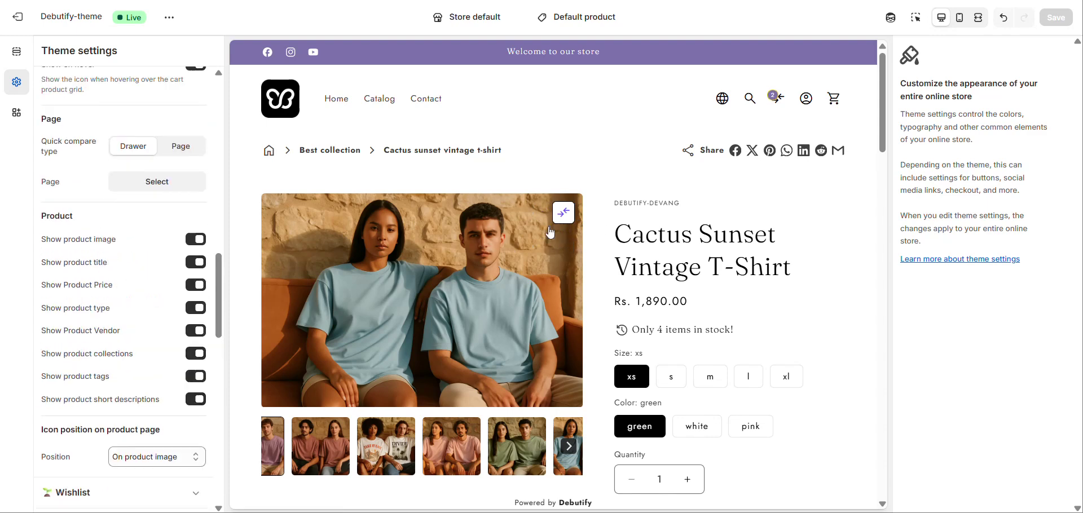
Remove the Cactus Sunset Vintage T-Shirt from the comparison in the compare drawer and close the drawer.
click(776, 101)
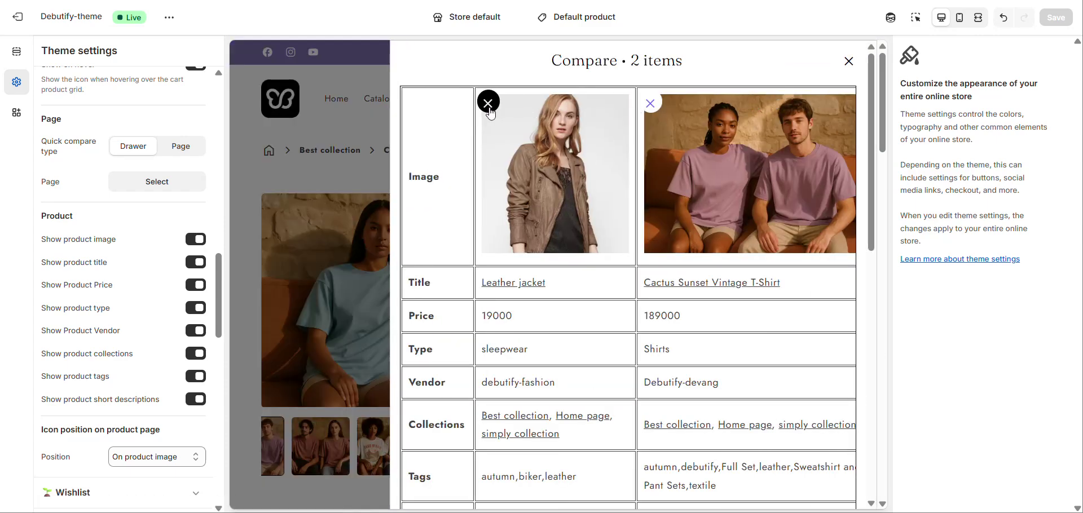
click(650, 105)
click(317, 127)
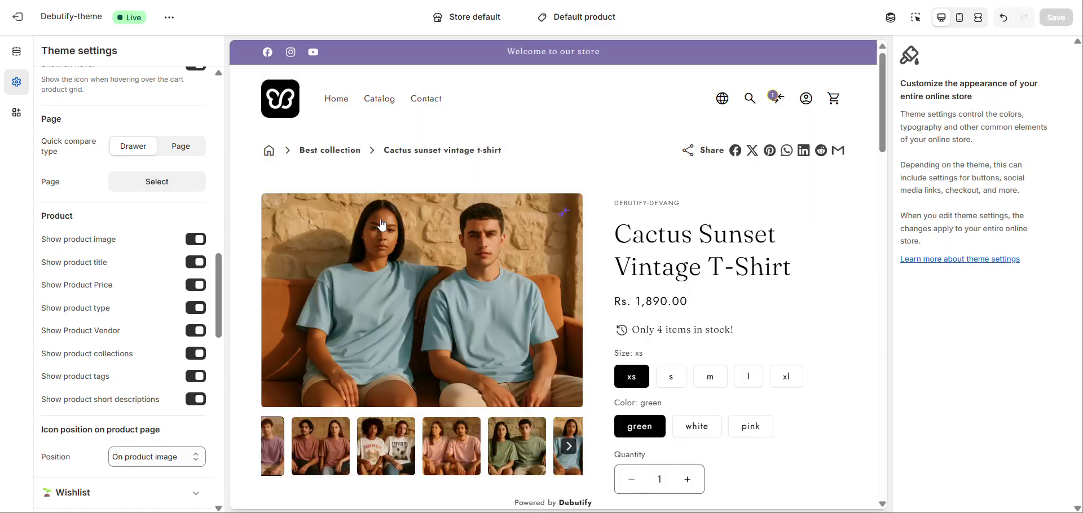
Check the compared products in the drawer, close it, and toggle the compare icon on the T-shirt's product image off and on.
click(775, 101)
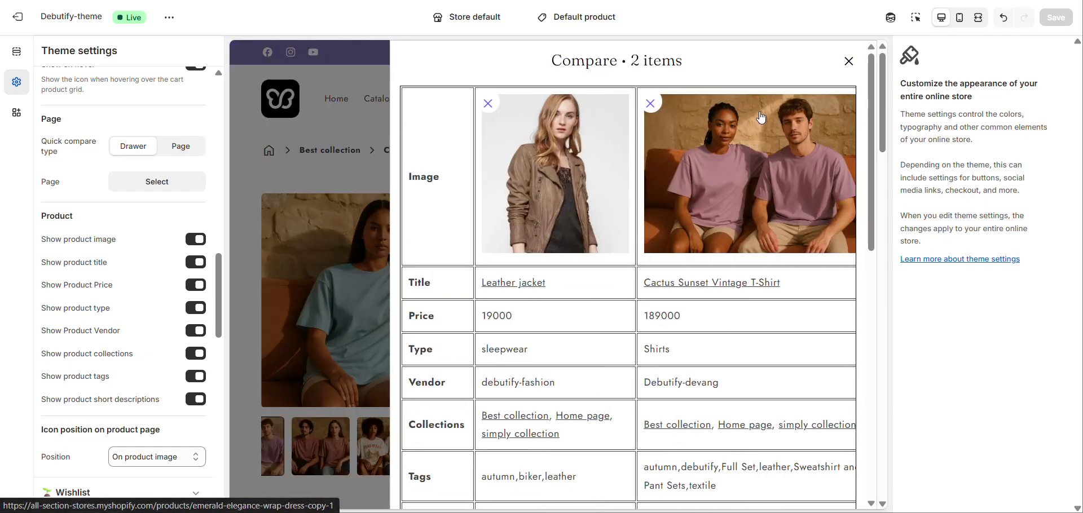
click(847, 63)
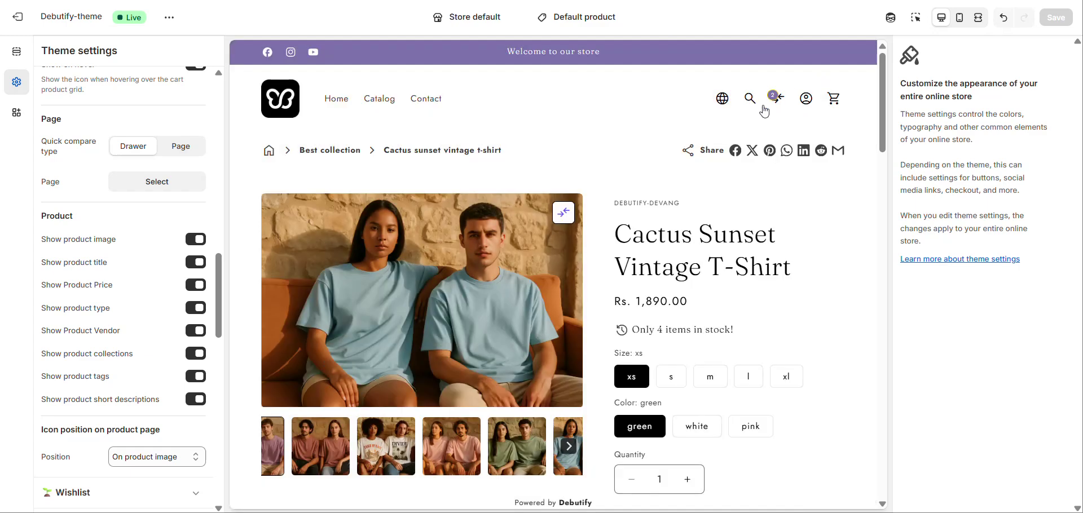
click(564, 218)
click(564, 214)
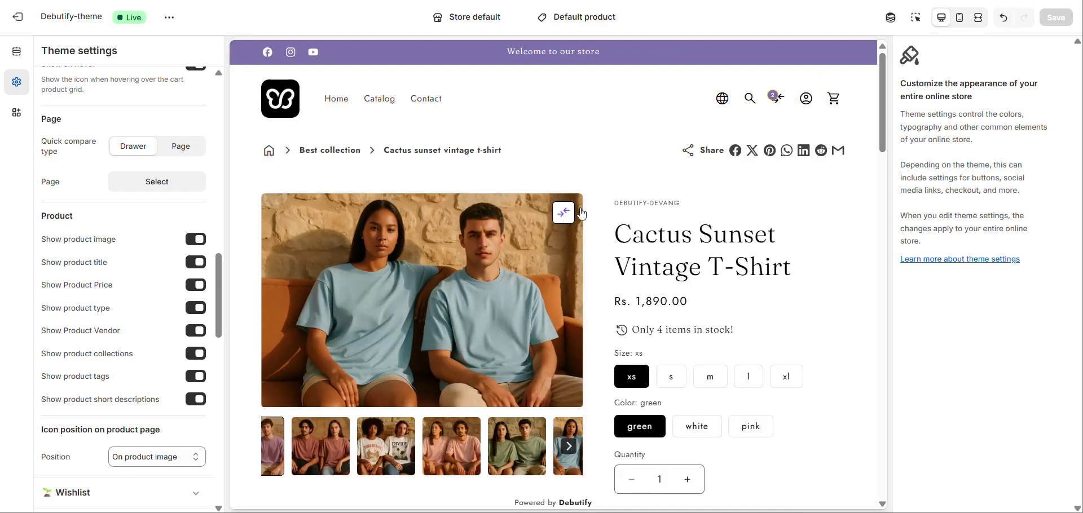